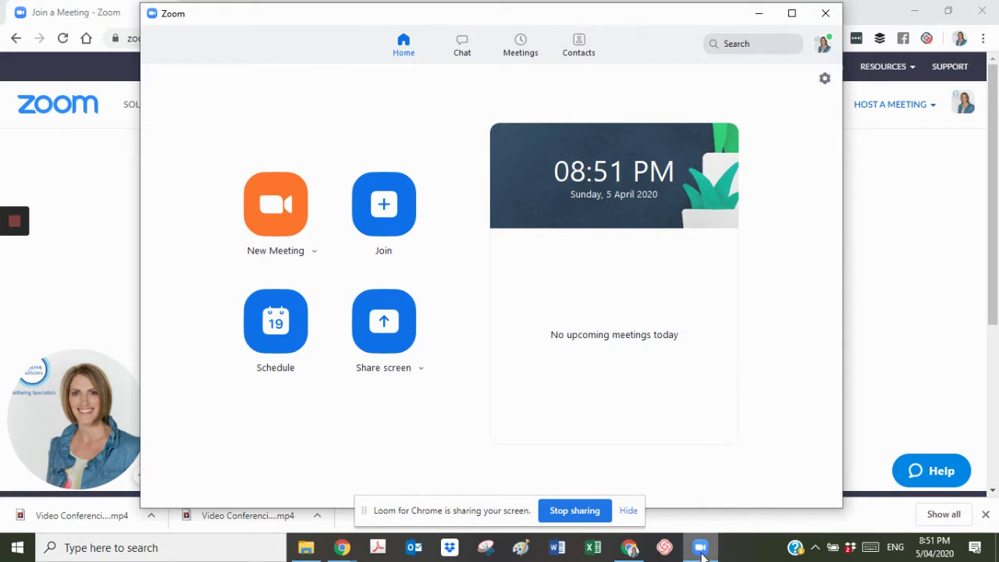
Step: Paste a meeting ID into the Join Meeting form, then close it without joining
{"action": "mouse_move", "coordinate": [703, 552]}
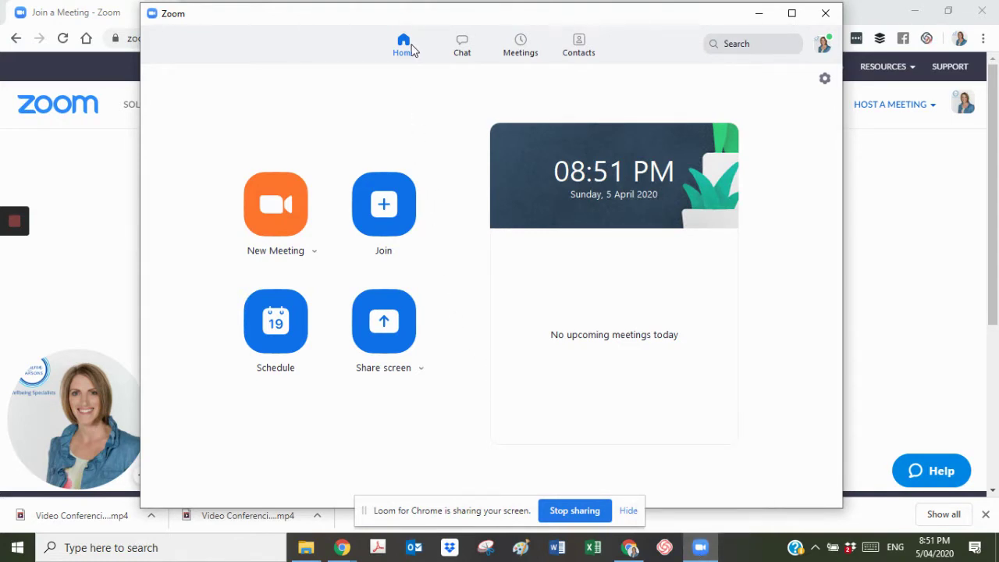
{"action": "left_click", "coordinate": [386, 217]}
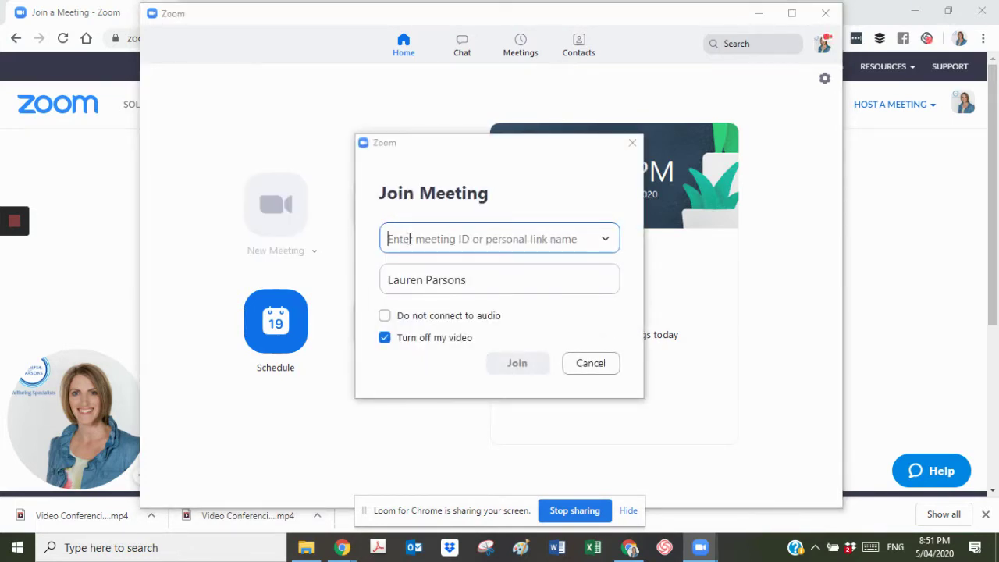
{"action": "type", "text": "682-078-141"}
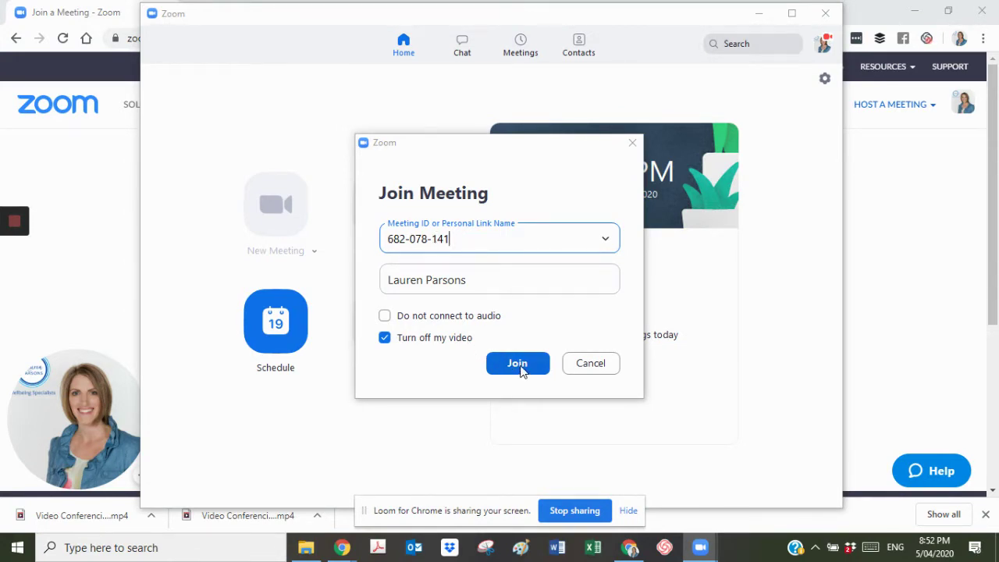
{"action": "left_click", "coordinate": [632, 143]}
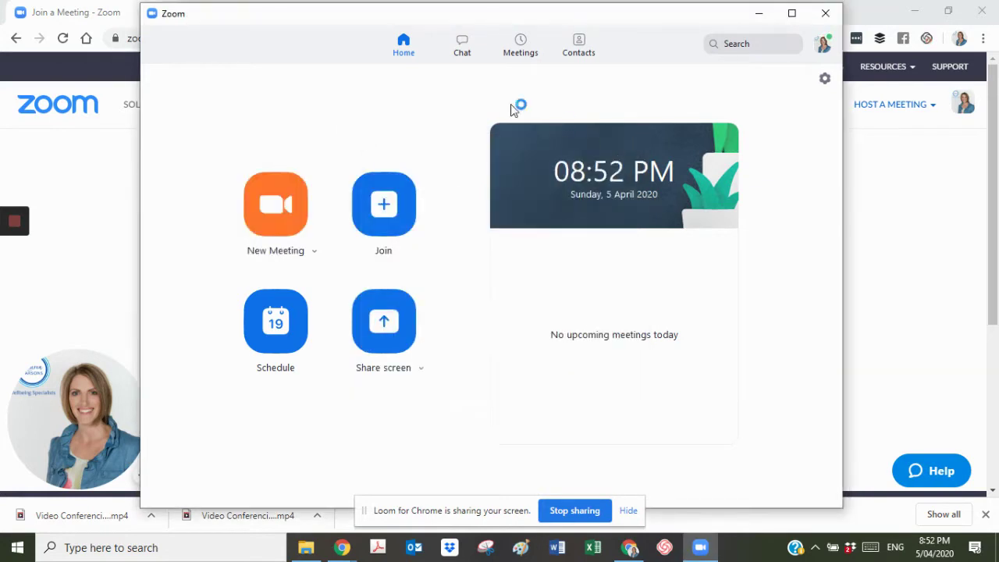
Step: Start a new scheduled meeting titled 'XYZ meeting' and check its start date and time
{"action": "left_click", "coordinate": [275, 333]}
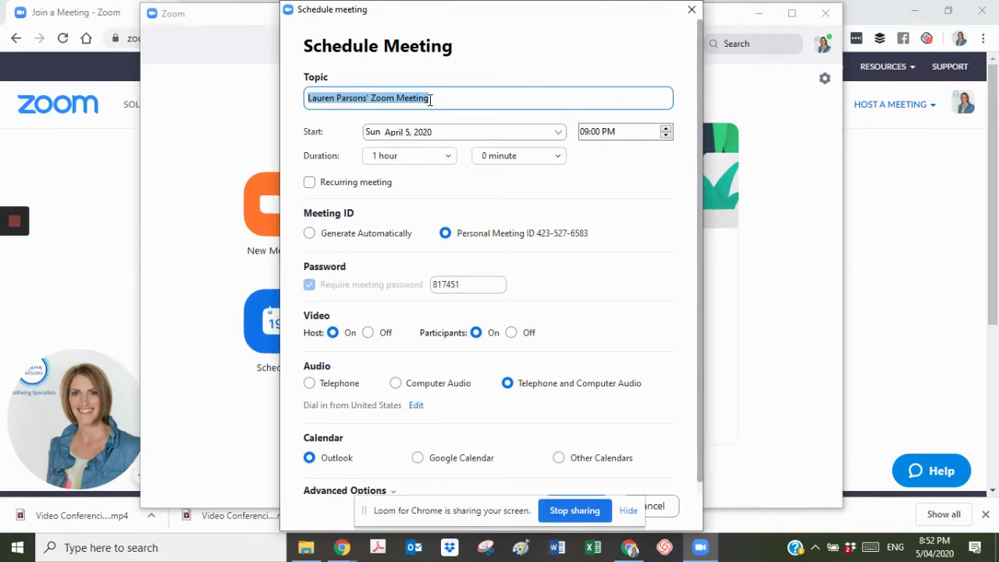
{"action": "type", "text": "XYZ meeti"}
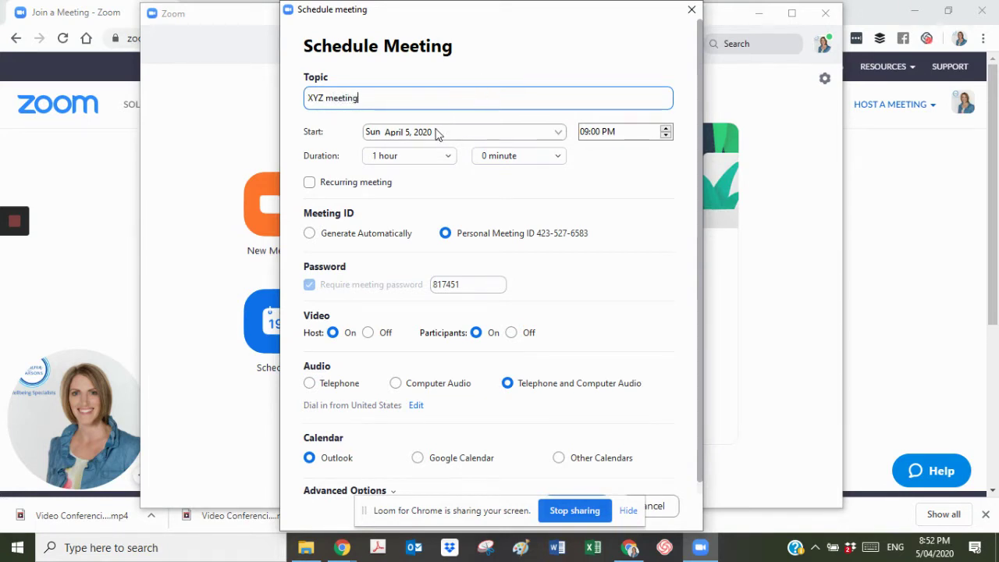
{"action": "left_click", "coordinate": [437, 135]}
{"action": "left_click", "coordinate": [629, 133]}
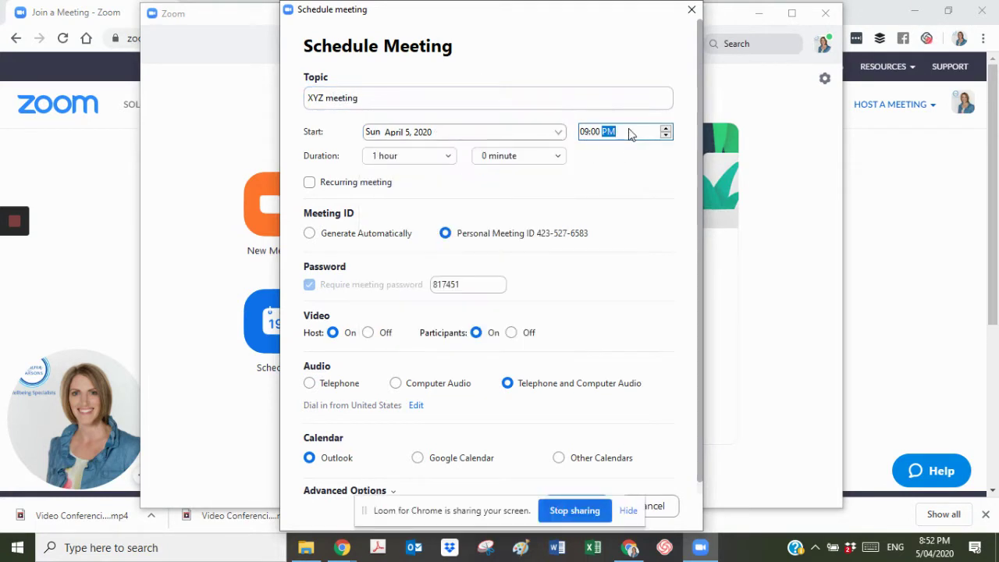
Step: Set the duration to 0 hours 30 minutes and mark the meeting as recurring
{"action": "left_click", "coordinate": [450, 159]}
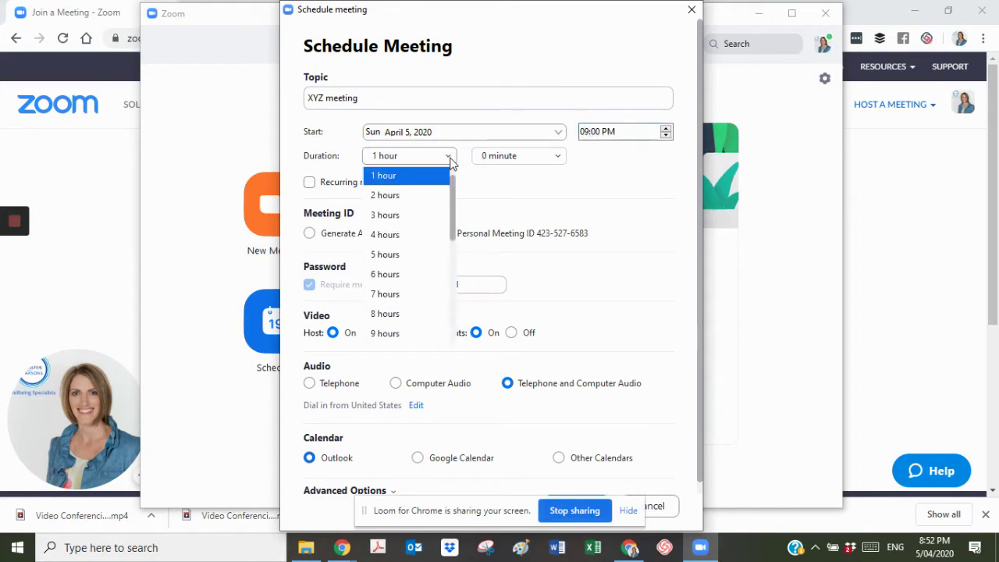
{"action": "left_click", "coordinate": [512, 160]}
{"action": "left_click", "coordinate": [557, 158]}
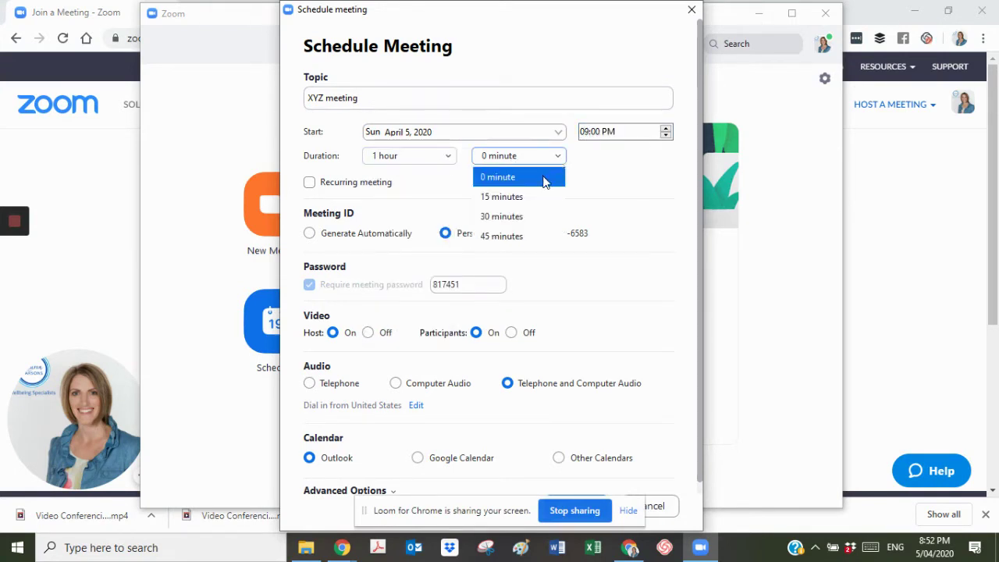
{"action": "left_click", "coordinate": [530, 216]}
{"action": "left_click", "coordinate": [450, 158]}
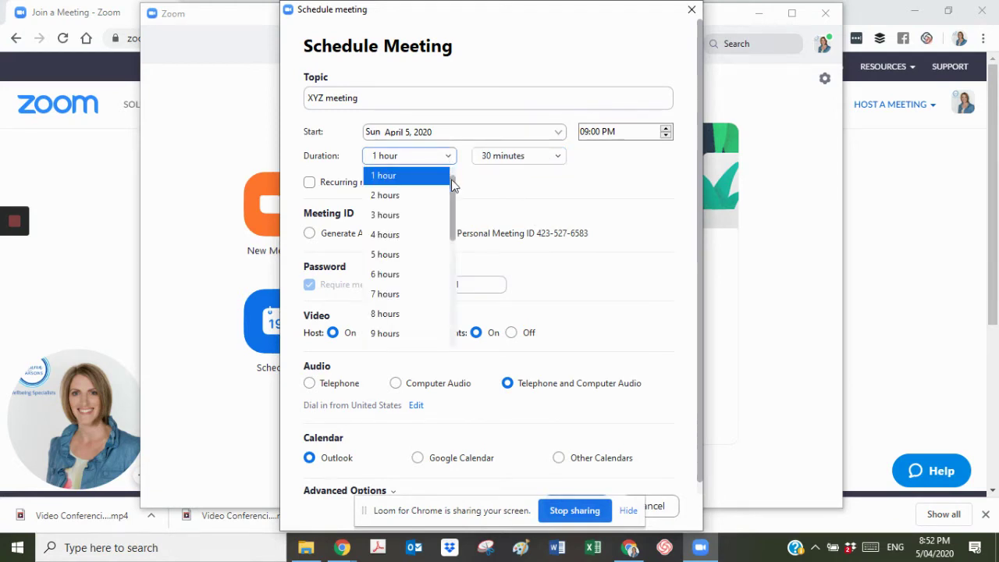
{"action": "scroll", "coordinate": [450, 171], "scroll_direction": "up", "scroll_amount": 1}
{"action": "left_click", "coordinate": [437, 176]}
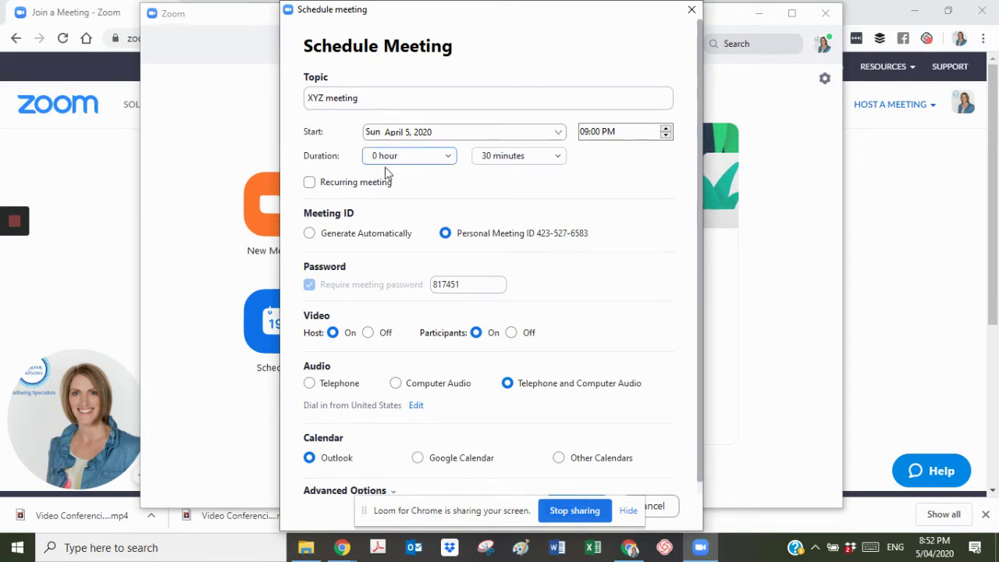
{"action": "left_click", "coordinate": [309, 183]}
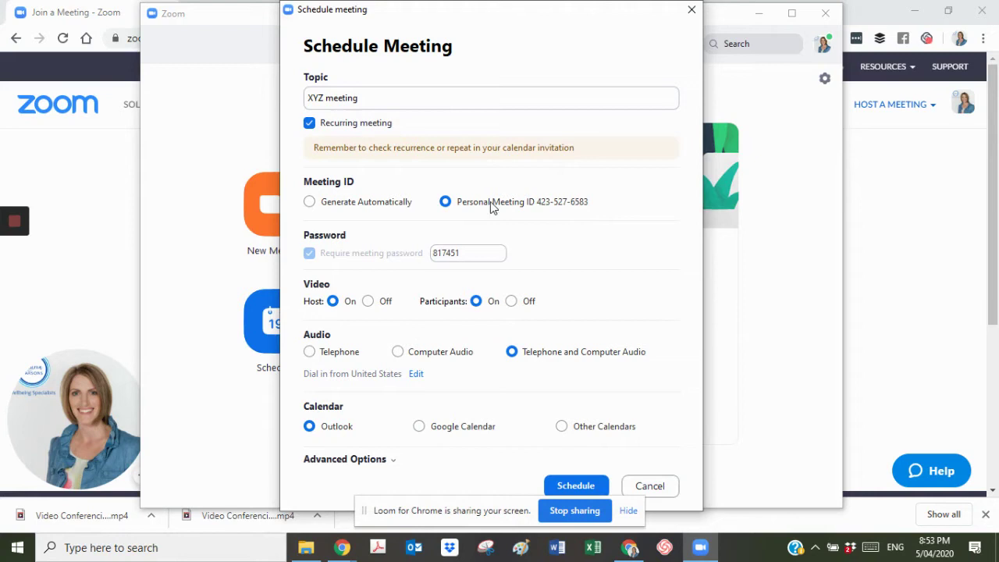
Step: Schedule it with an automatically generated meeting ID, host video off and participant video on
{"action": "left_click", "coordinate": [330, 205]}
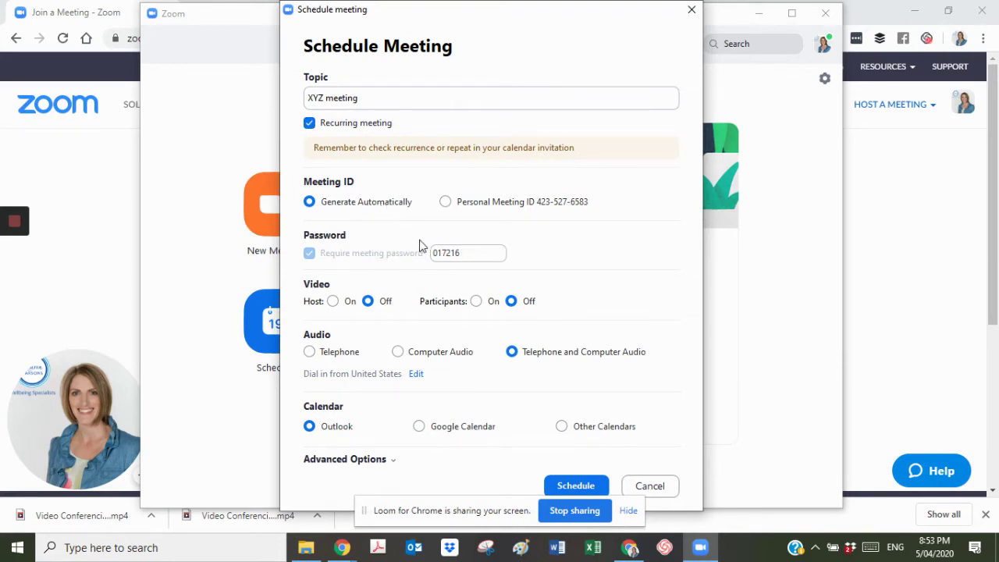
{"action": "left_click", "coordinate": [334, 302]}
{"action": "left_click", "coordinate": [368, 302]}
{"action": "left_click", "coordinate": [476, 302]}
{"action": "left_click", "coordinate": [586, 487]}
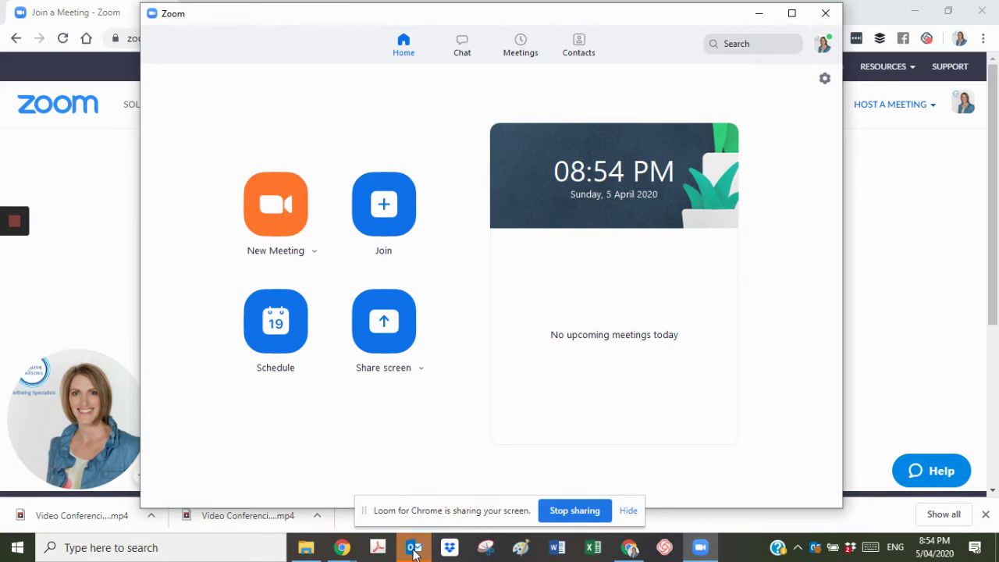
Step: Bring up the Outlook invitation, select the meeting link in Location, and close the window
{"action": "mouse_move", "coordinate": [411, 551]}
{"action": "left_click", "coordinate": [404, 509]}
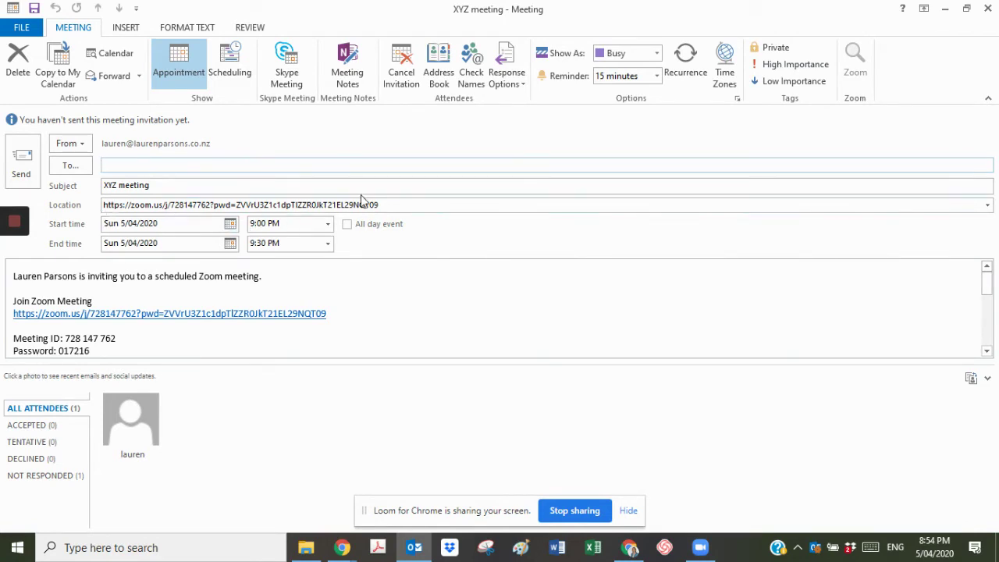
{"action": "left_click", "coordinate": [105, 204]}
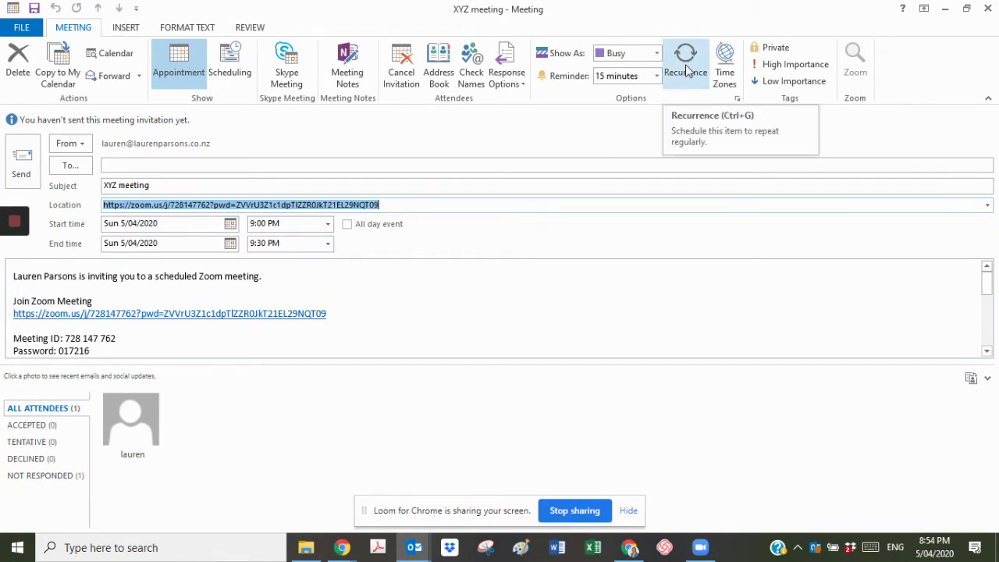
{"action": "left_click", "coordinate": [985, 8]}
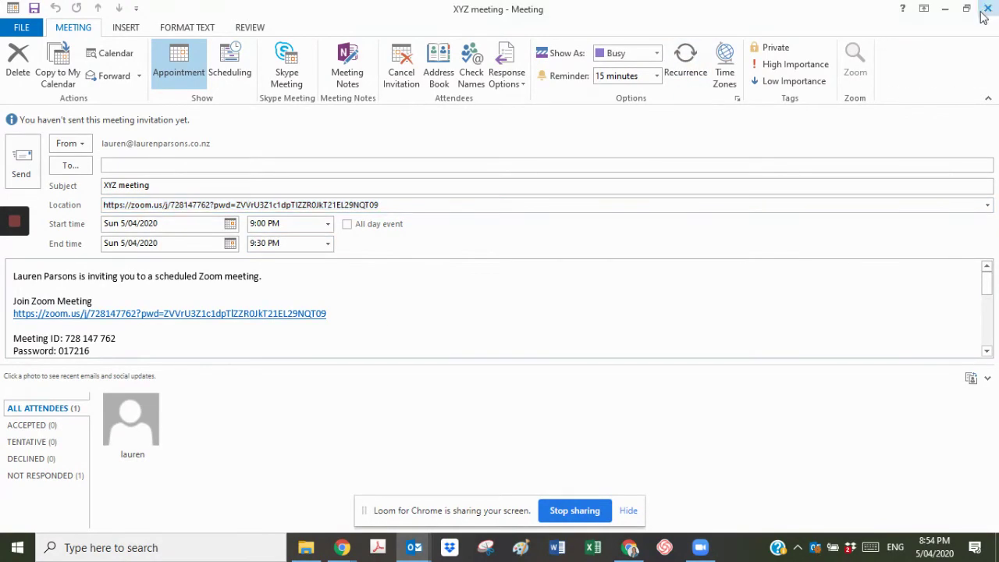
Step: Discard the Outlook invitation without saving and start a new instant Zoom meeting
{"action": "left_click", "coordinate": [503, 312]}
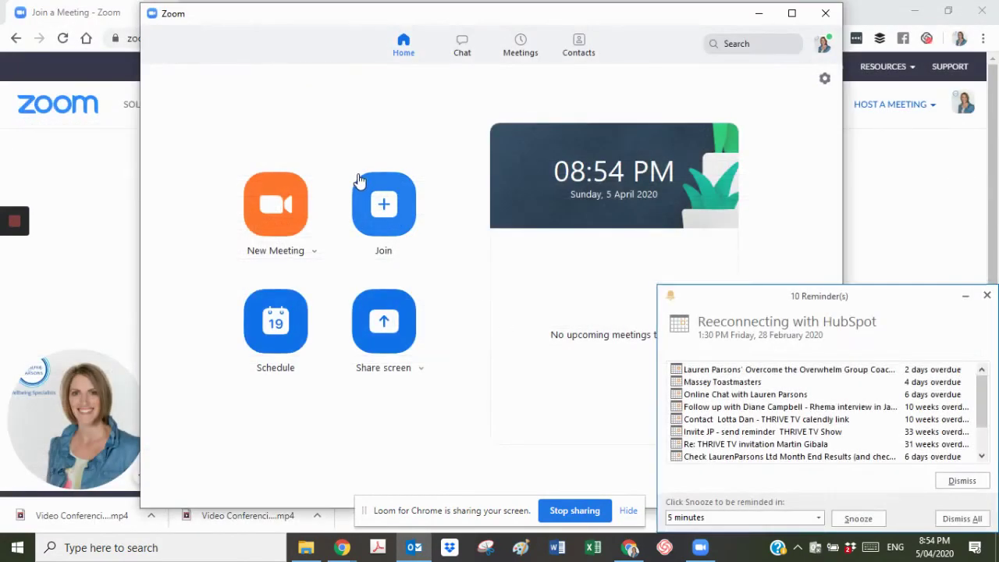
{"action": "left_click", "coordinate": [276, 228]}
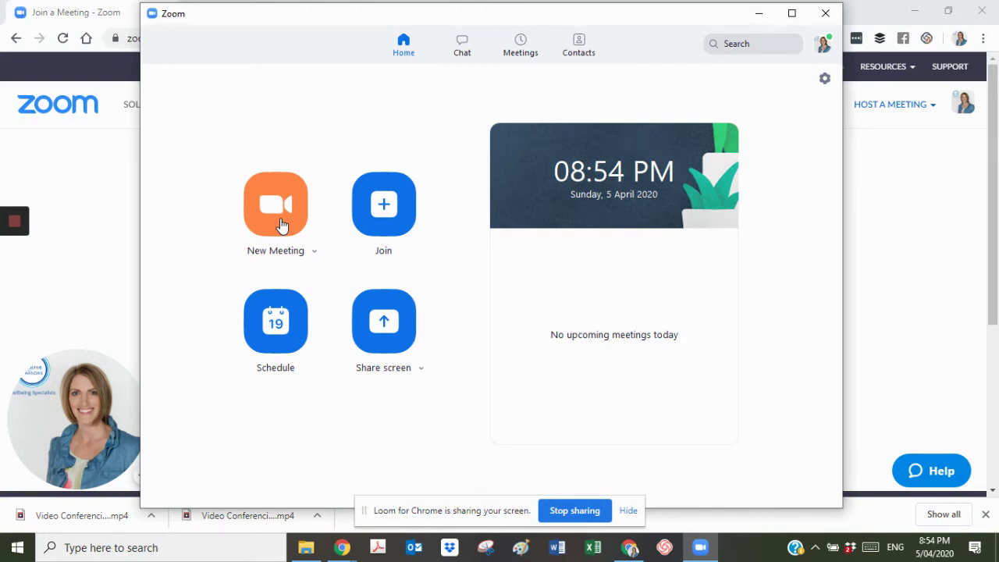
{"action": "left_click", "coordinate": [282, 218]}
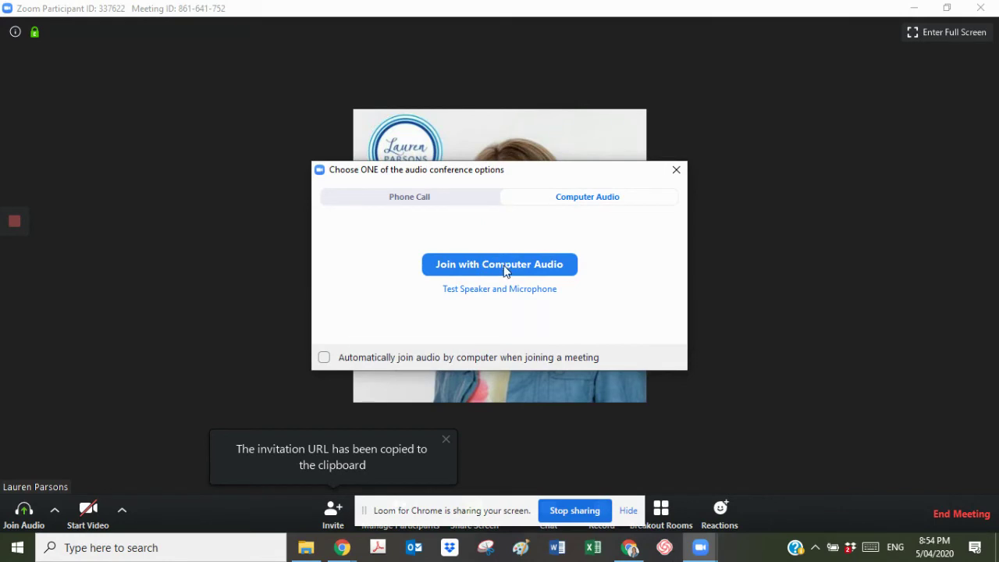
Step: Join with computer audio, start the camera video, hide the Loom bar, and show Chat
{"action": "left_click", "coordinate": [504, 268]}
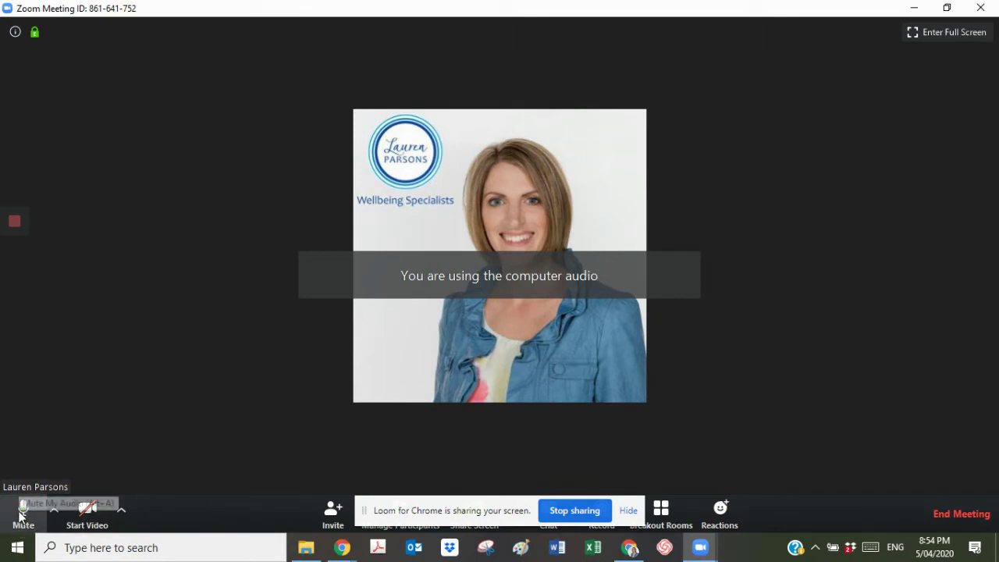
{"action": "left_click", "coordinate": [87, 525]}
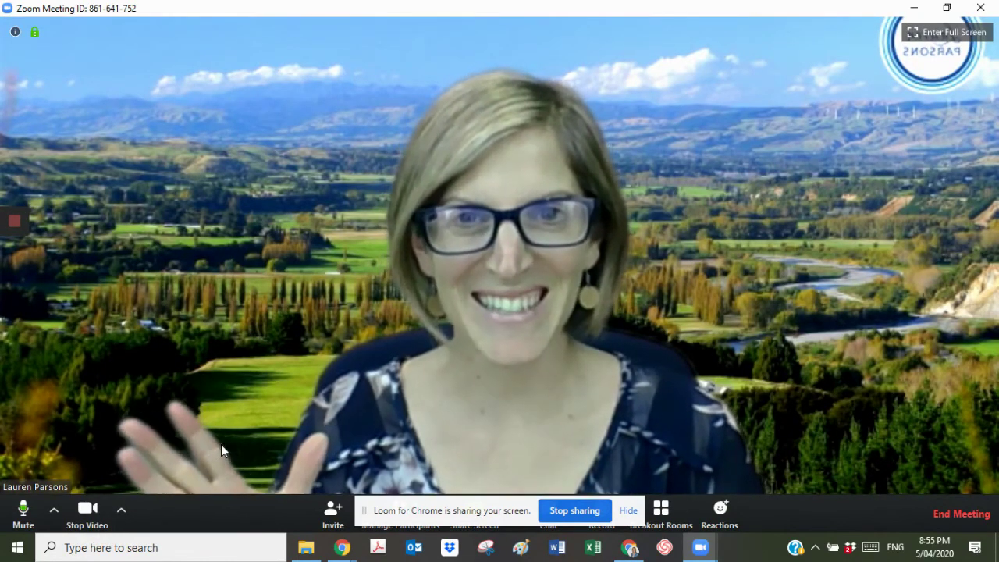
{"action": "left_click", "coordinate": [628, 512]}
{"action": "left_click", "coordinate": [550, 515]}
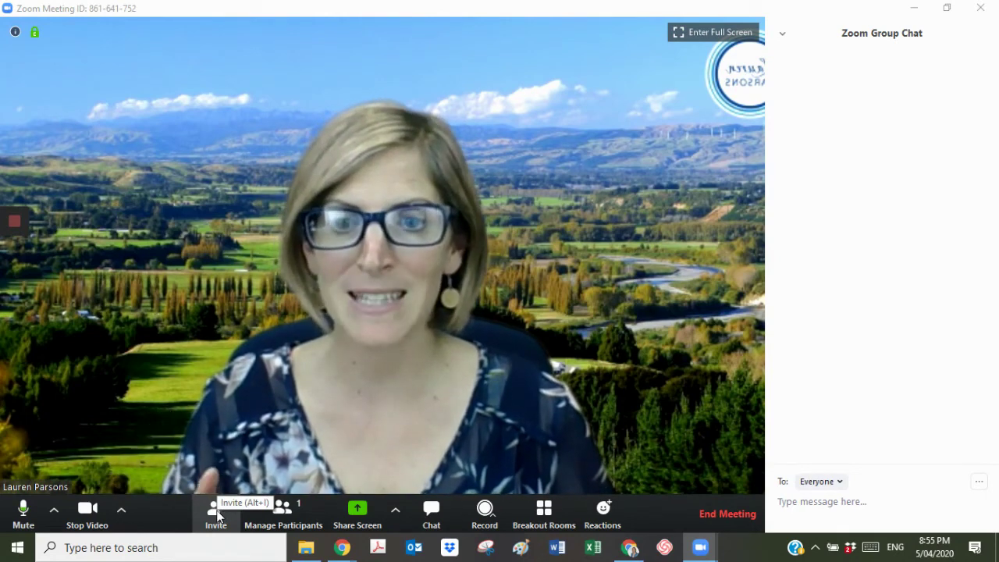
Step: Copy the meeting URL from the Invite window, moved aside, then close that window
{"action": "left_click", "coordinate": [216, 521]}
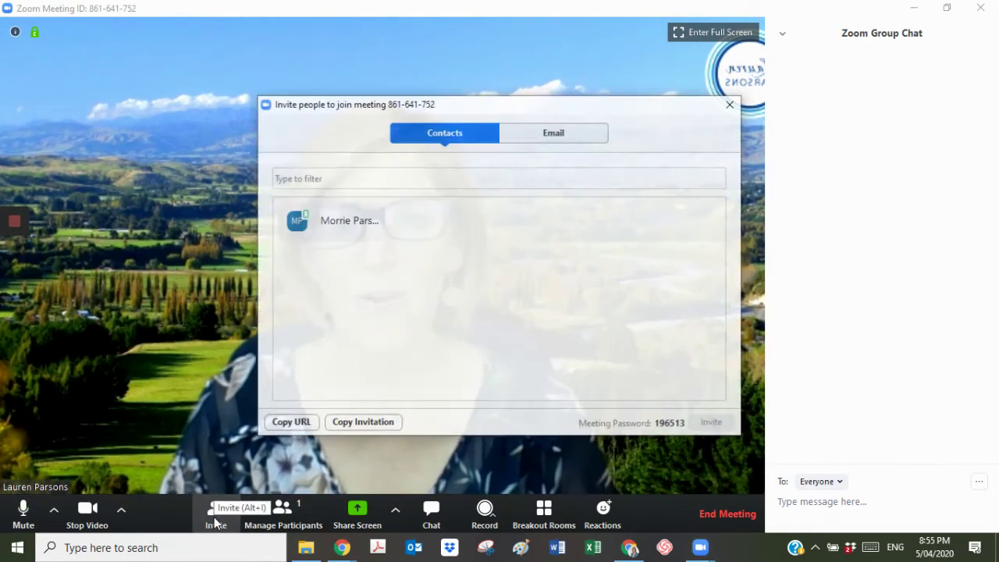
{"action": "left_click_drag", "start_coordinate": [549, 112], "coordinate": [777, 131]}
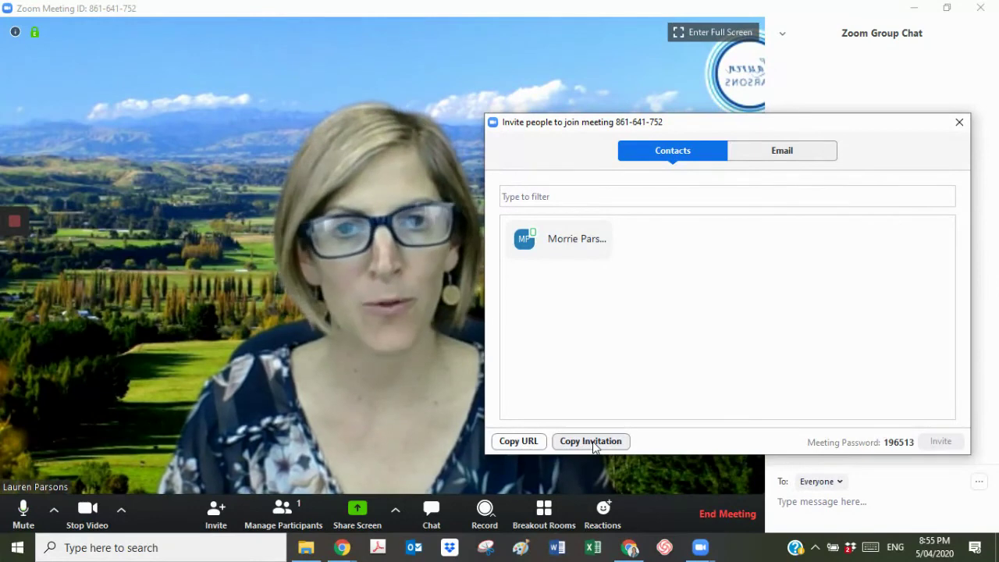
{"action": "left_click", "coordinate": [519, 442]}
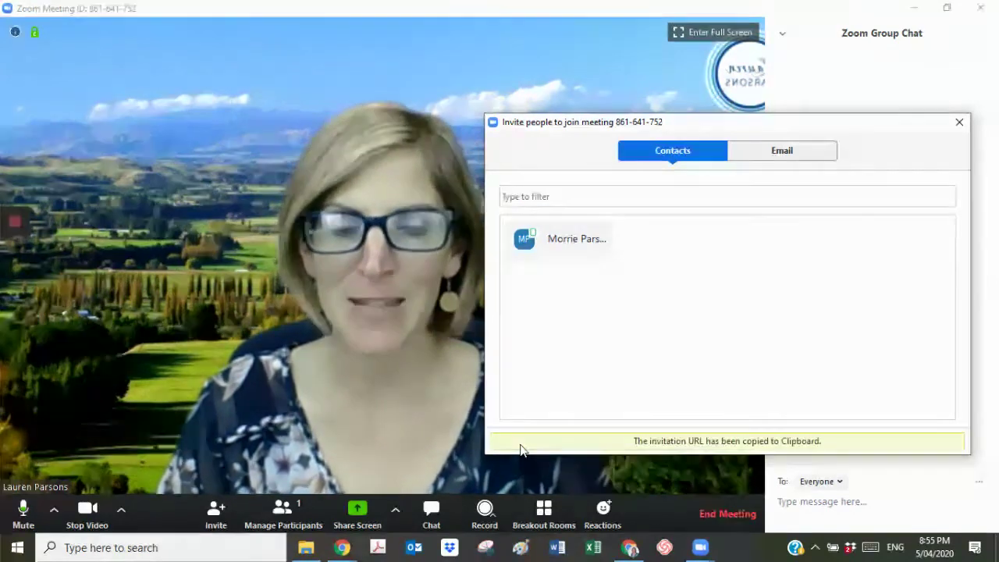
{"action": "left_click", "coordinate": [960, 122]}
Step: Close the Group Chat panel from its header menu
{"action": "left_click", "coordinate": [783, 35]}
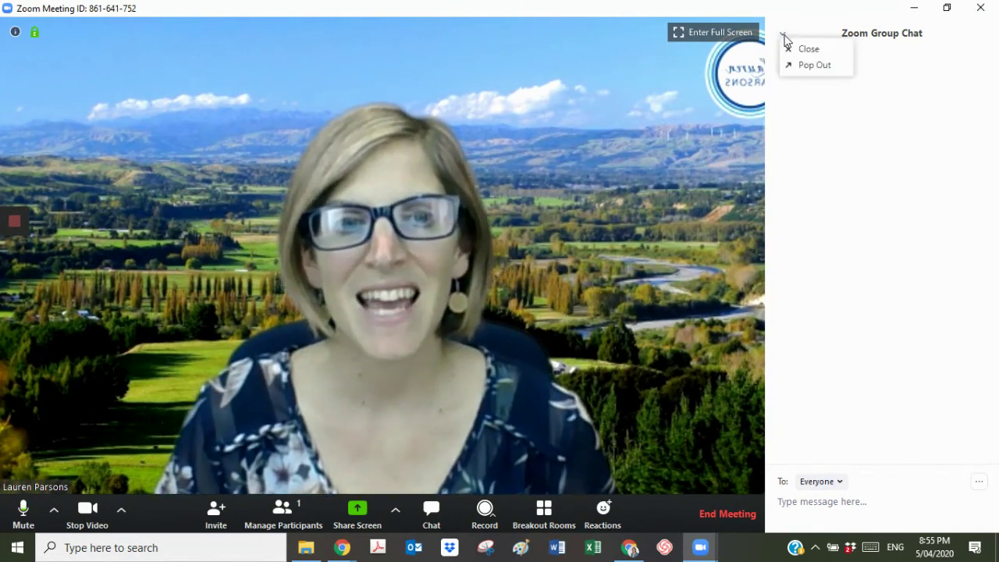